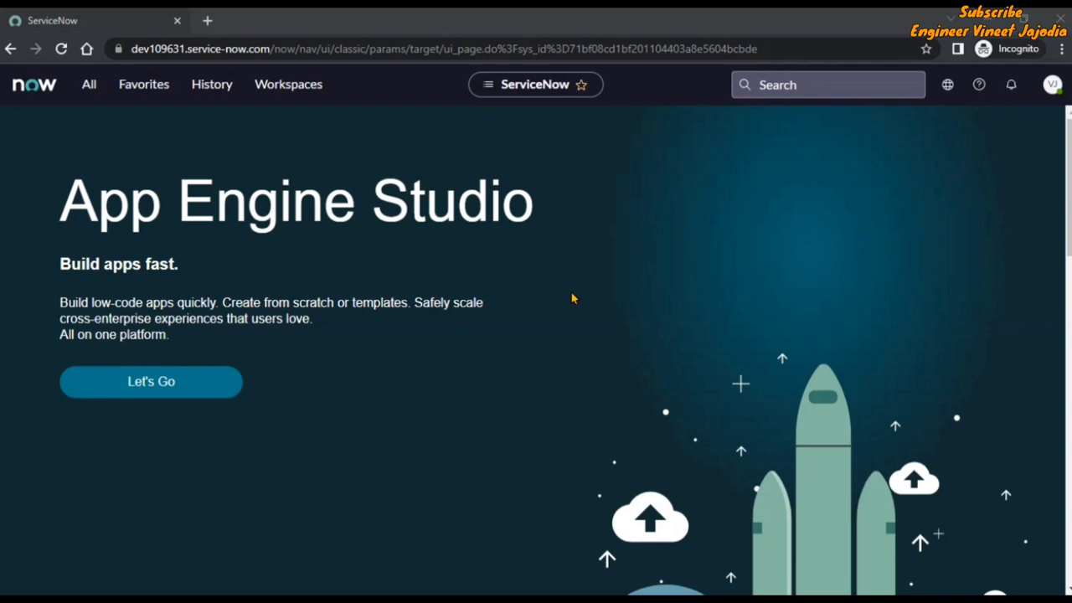
- Filter the navigator for 'Business Rules' and open System Definition > Business Rules
left_click(90, 86)
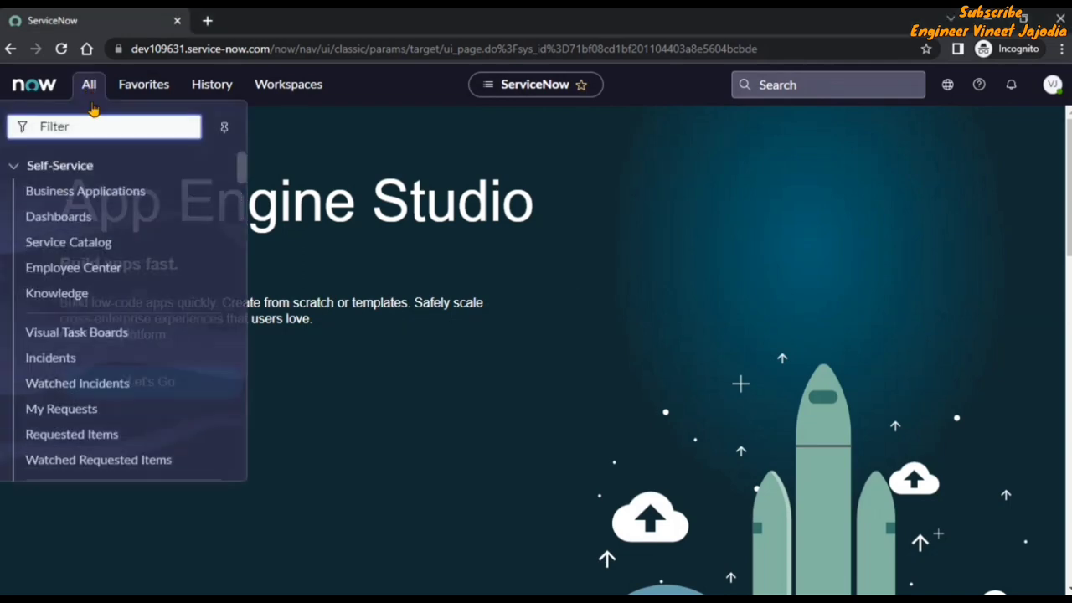
type("Busine")
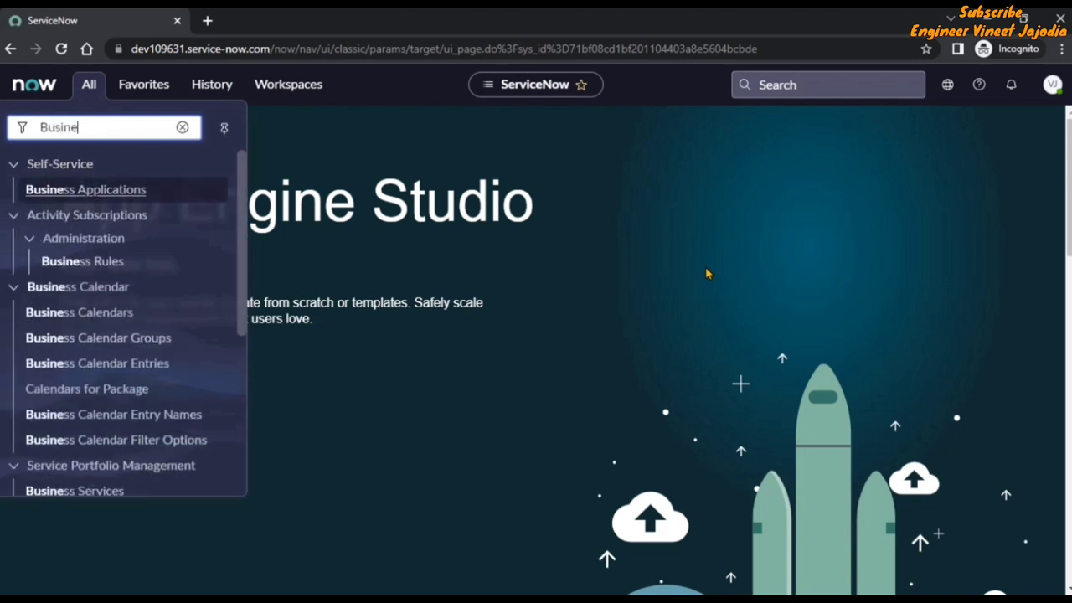
type("ss Rules")
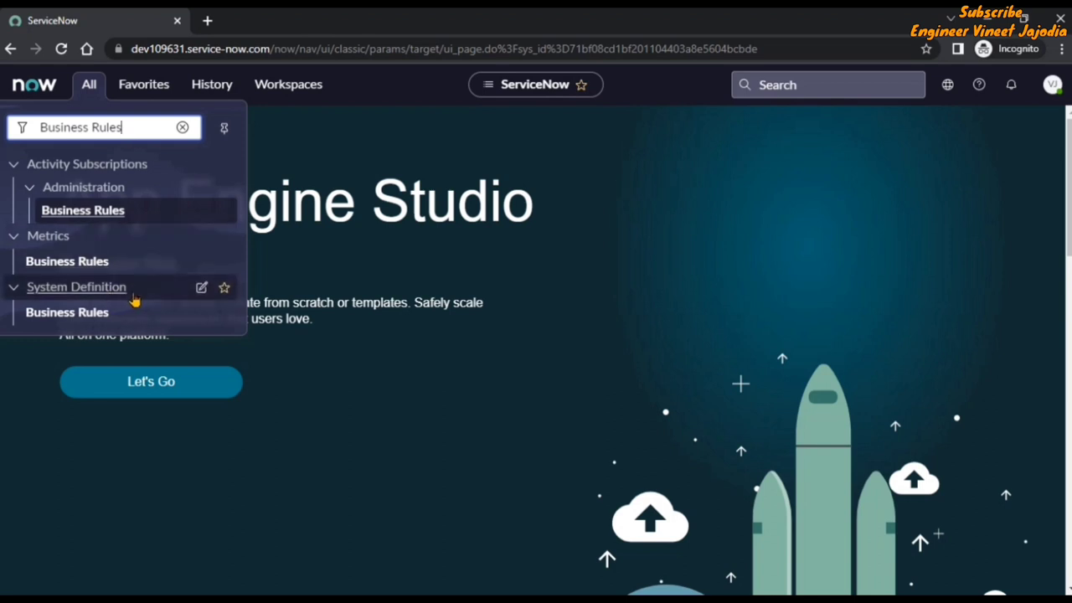
left_click(72, 315)
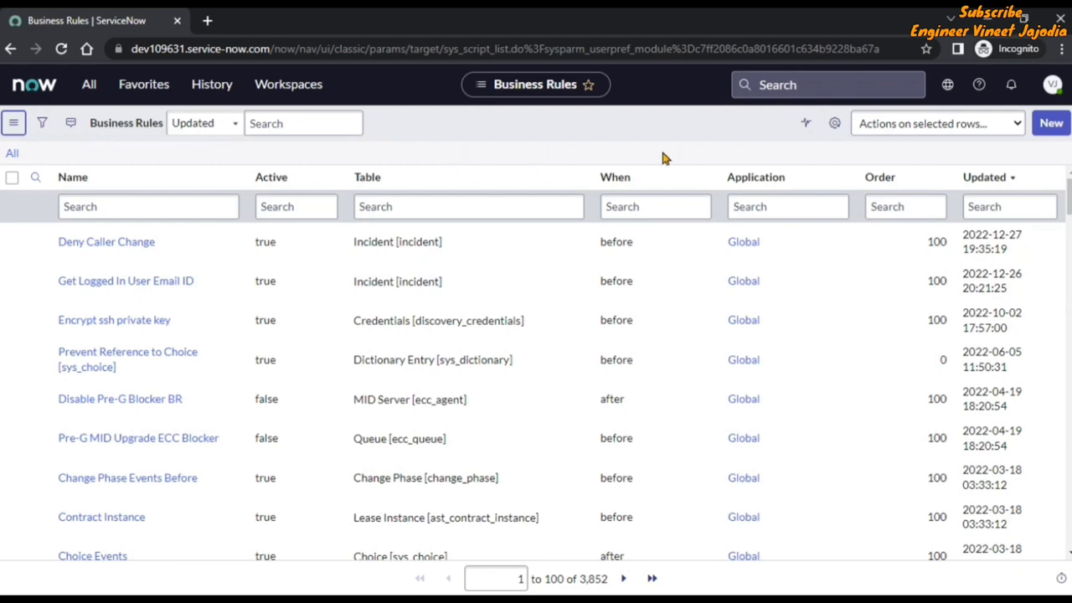
- Start a new business rule record, with a blank incident.FORM open in a second tab
left_click(1050, 123)
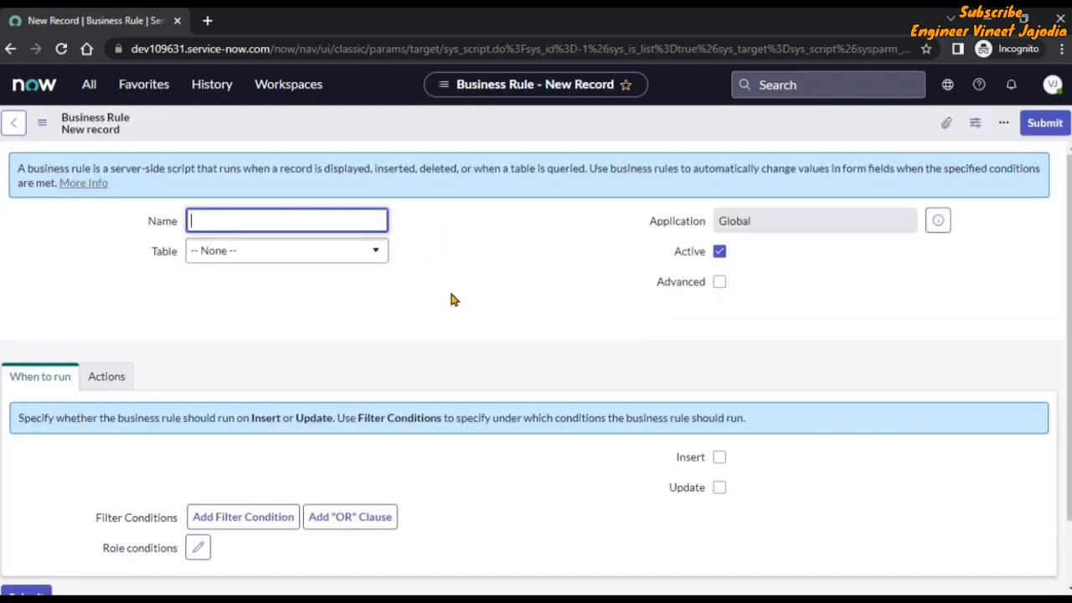
left_click(450, 299)
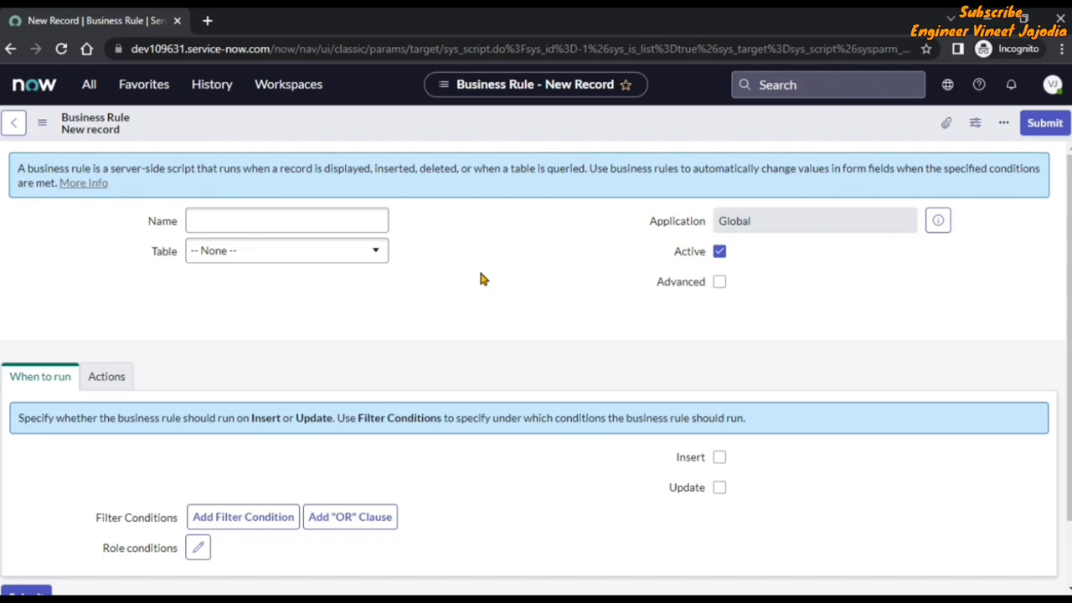
left_click(87, 84)
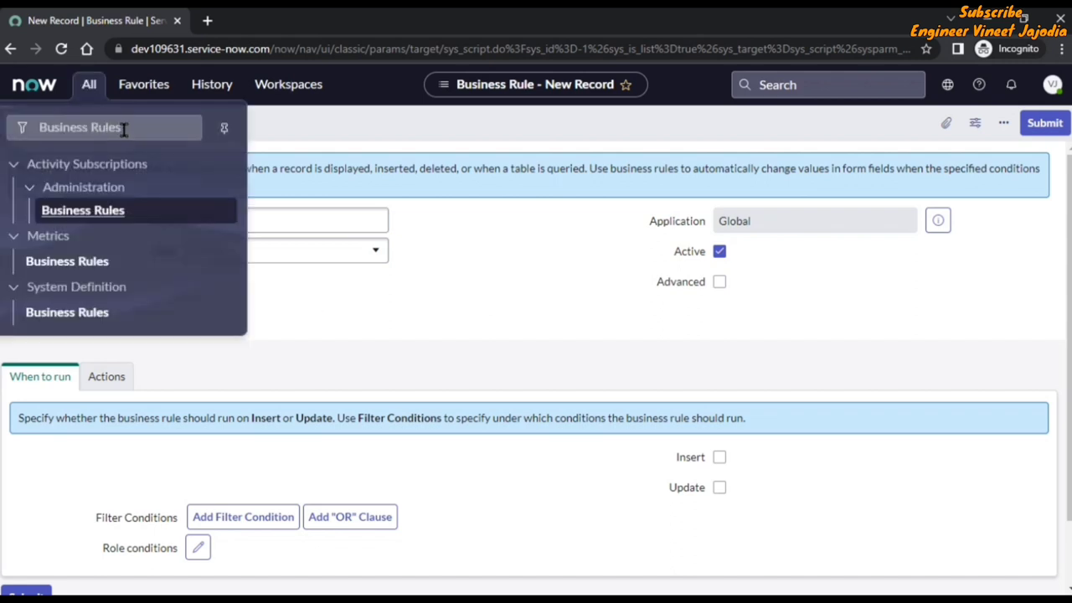
key("ctrl+a")
key("BackSpace")
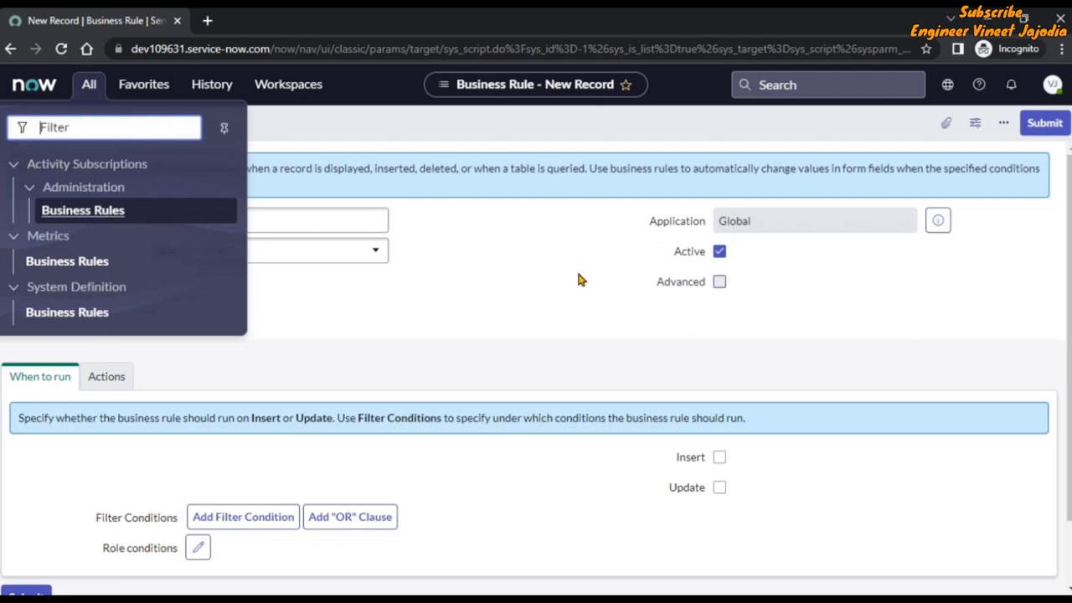
type("inci")
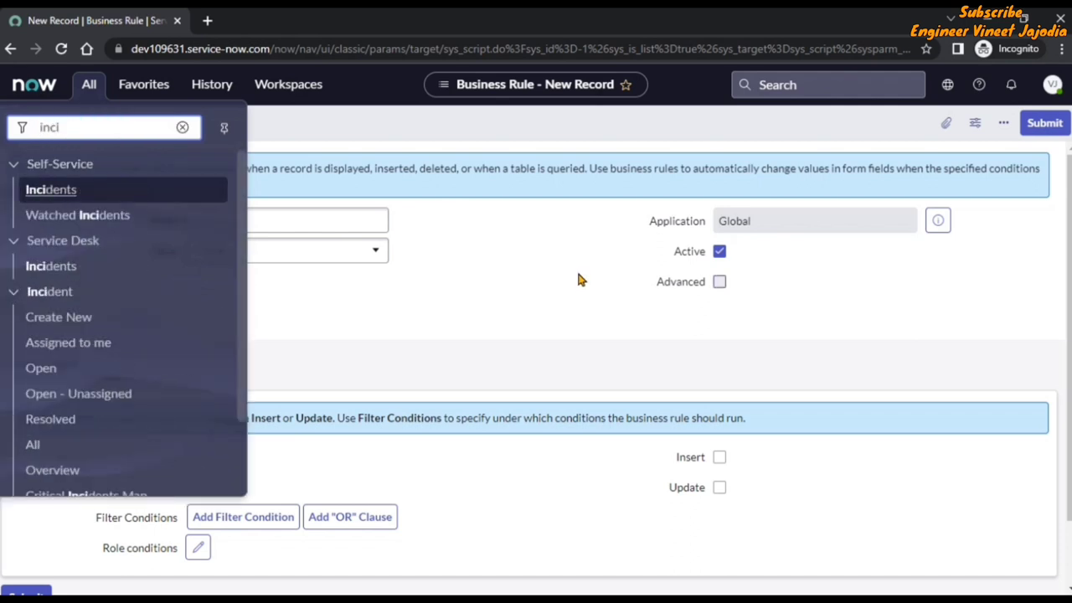
type("dent.FO")
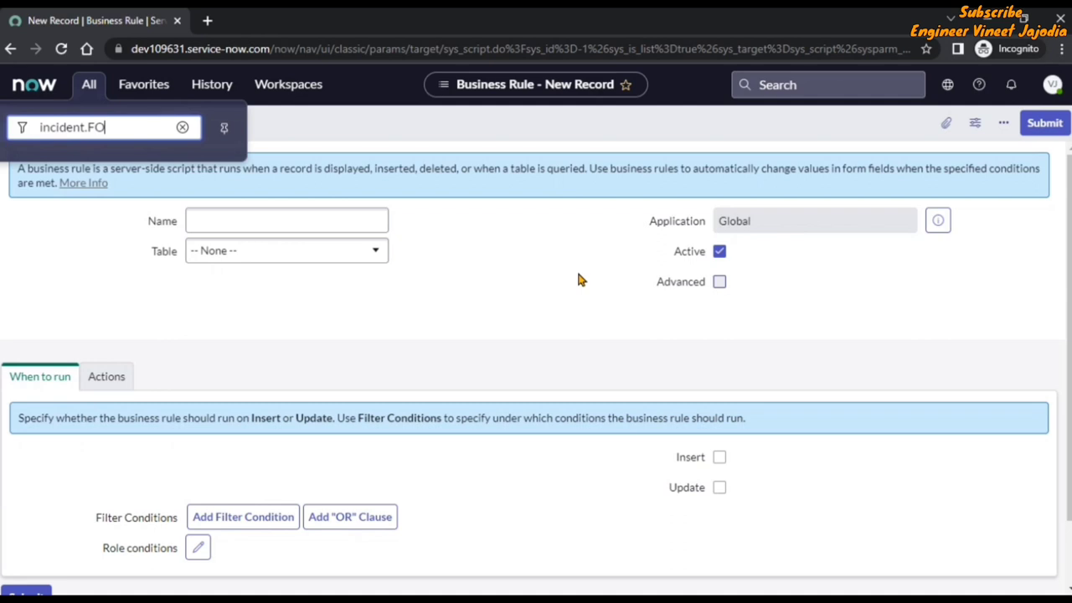
type("RM")
key("Return")
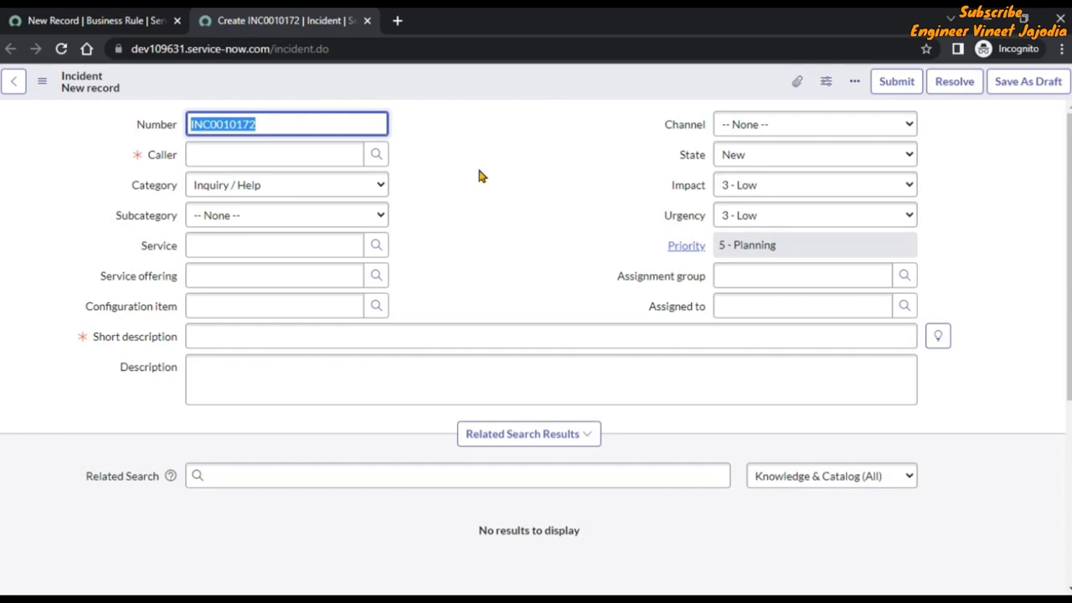
left_click(66, 21)
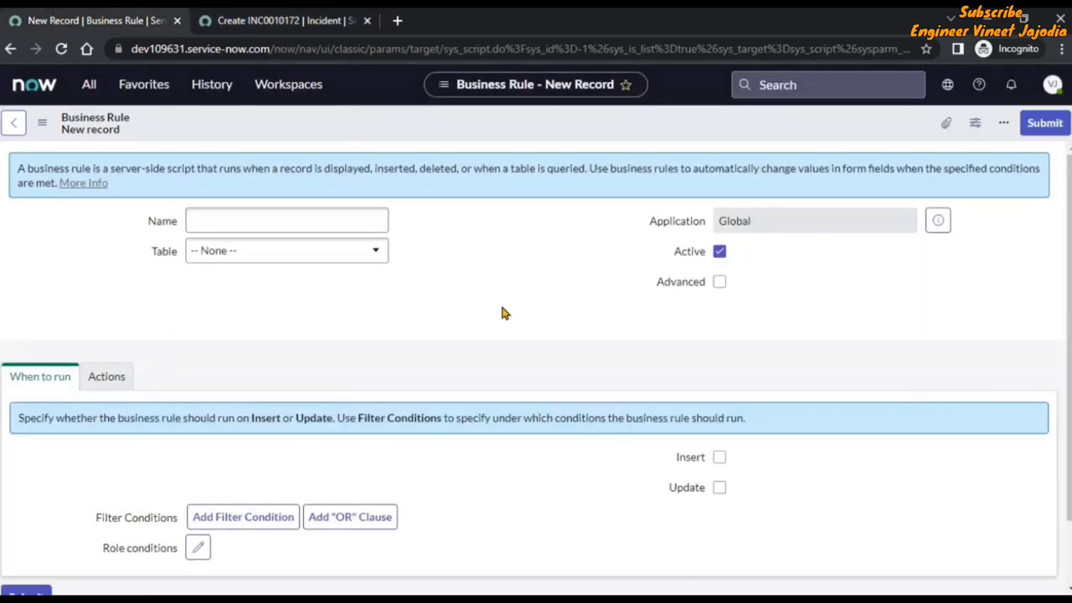
left_click(215, 218)
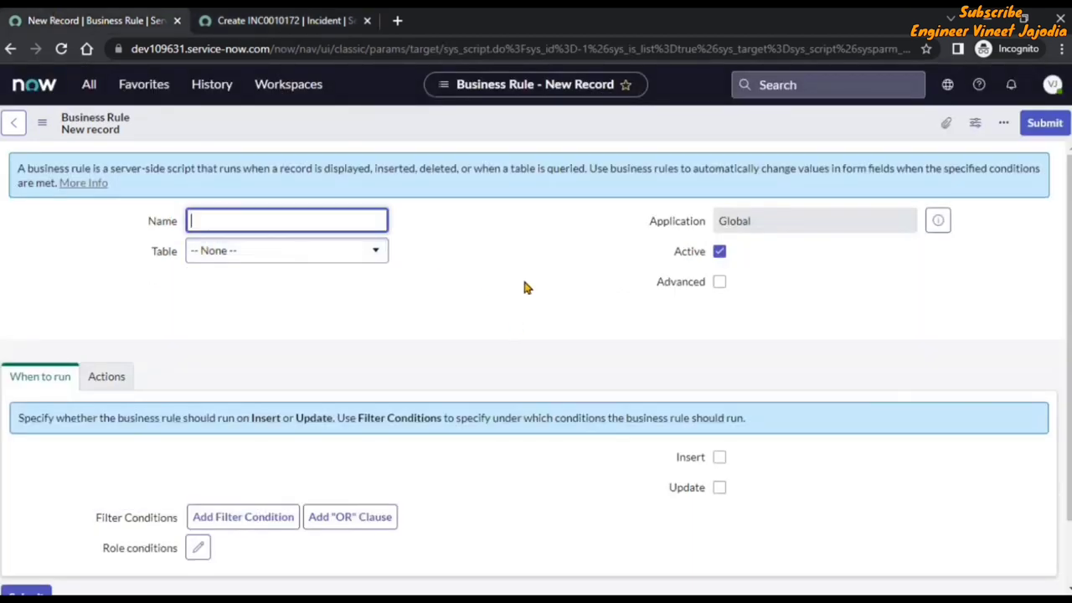
- Name the rule 'Display Logged In User Incidents' and set its table to Incident [incident]
type("Display Logged ")
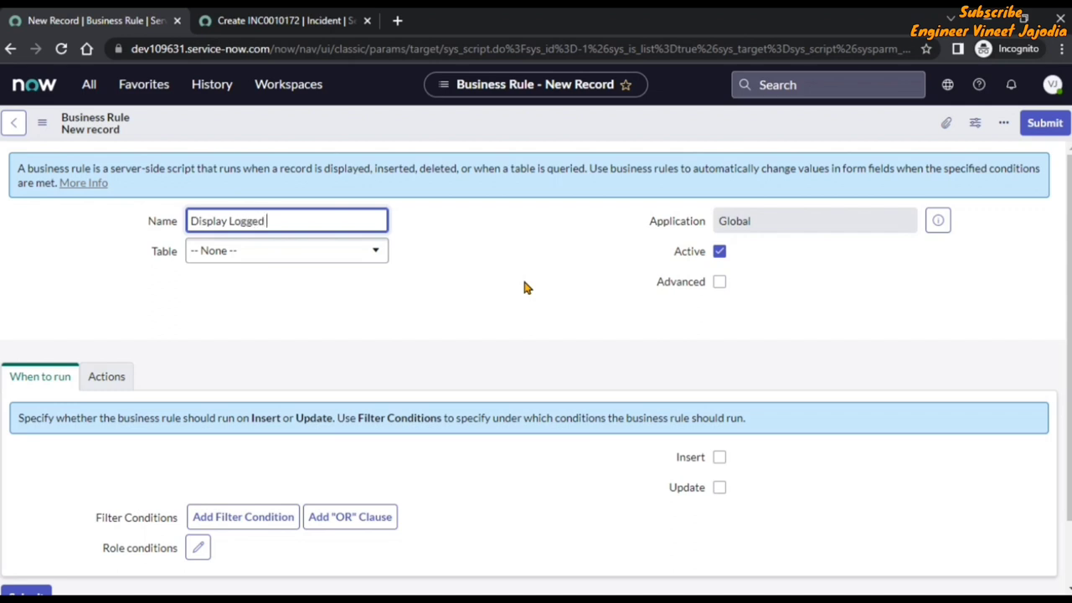
type("In User Incidents")
left_click(524, 287)
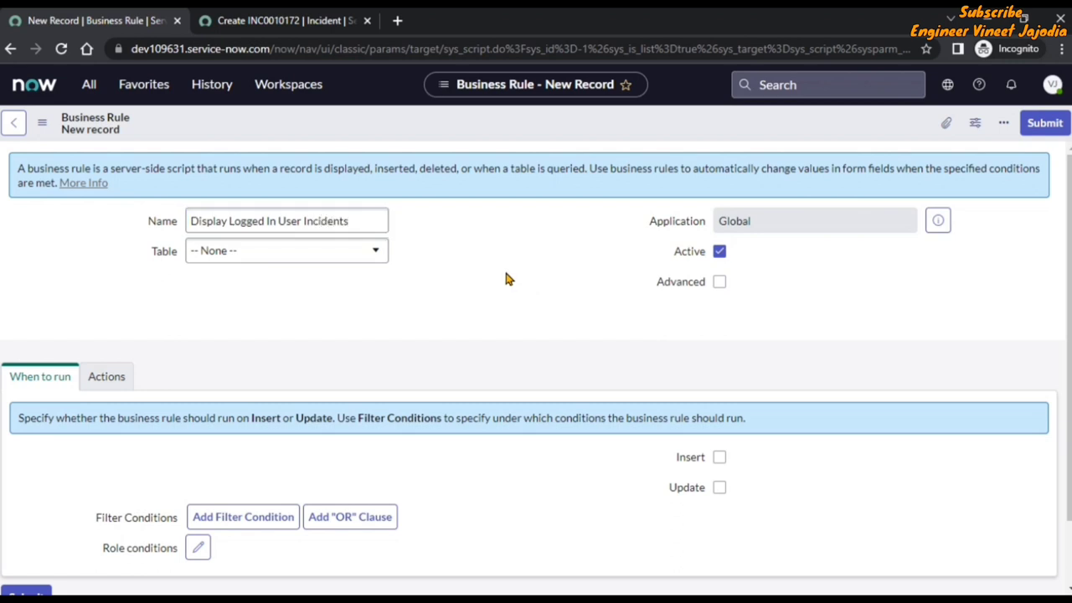
left_click(316, 255)
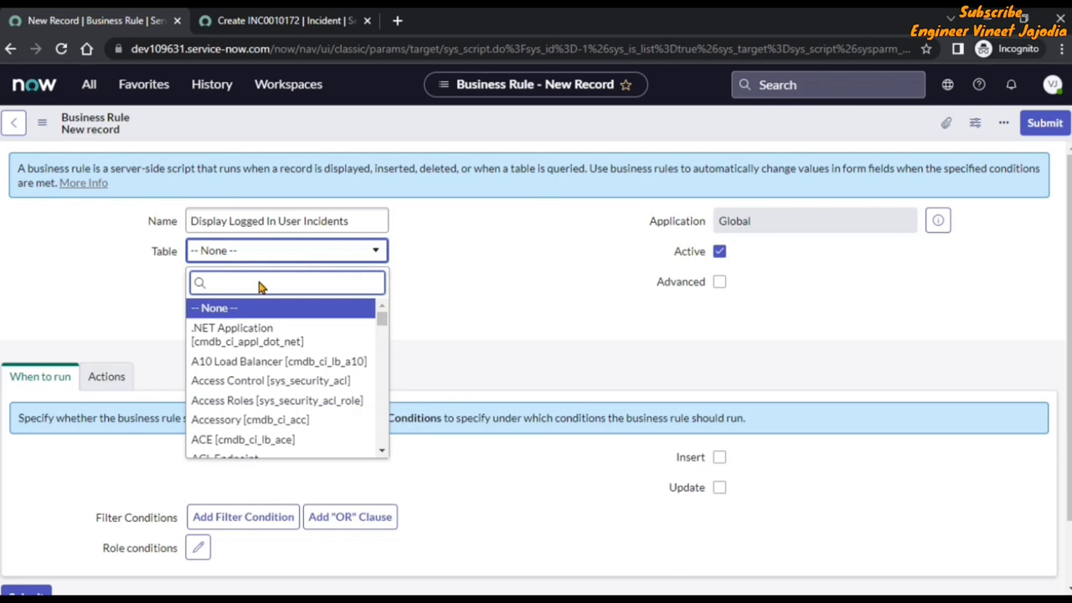
type("Incident")
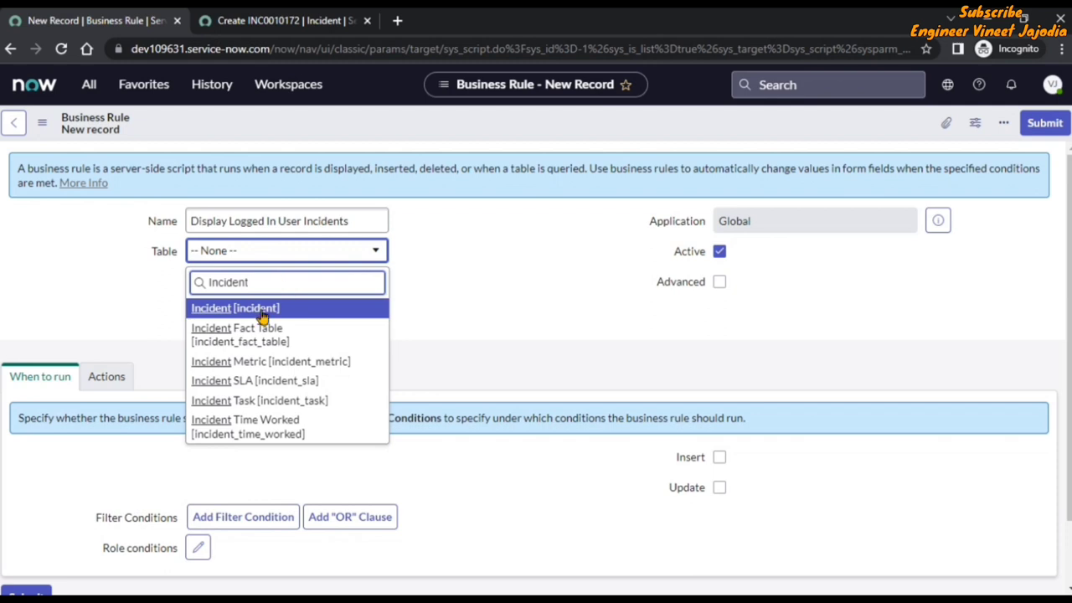
left_click(261, 312)
left_click(427, 278)
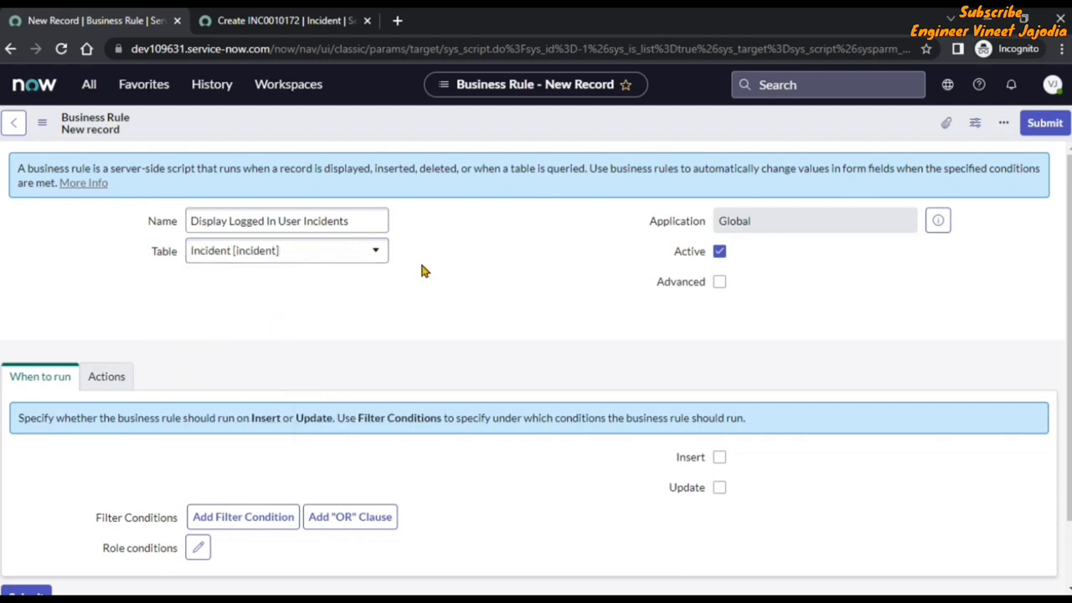
- Enable Advanced, tick Query under When to run, and show the Advanced script settings
left_click(719, 283)
scroll(402, 306, "down", 1)
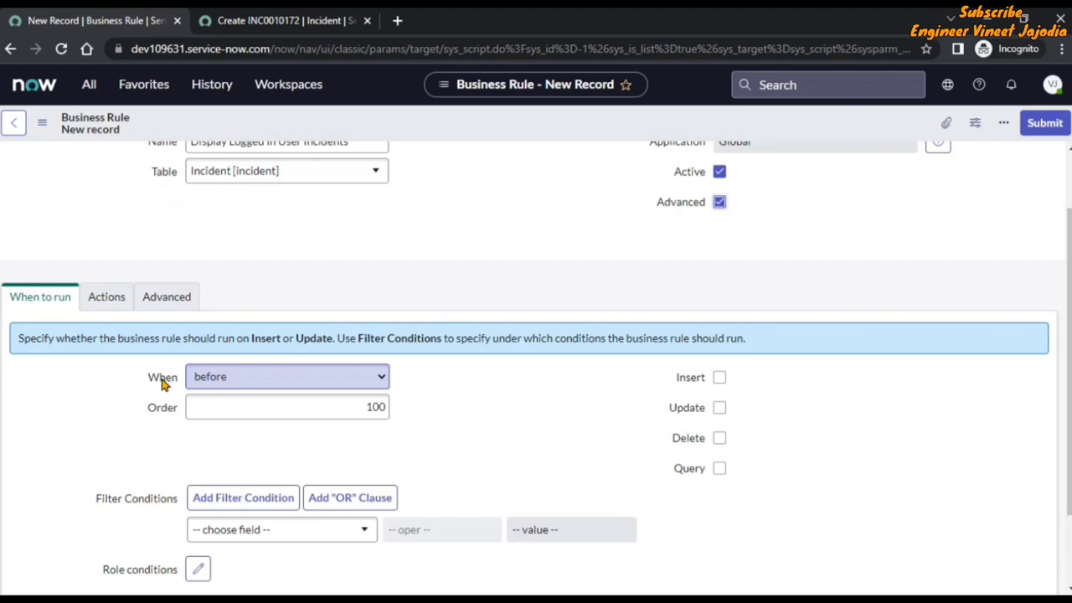
left_click(719, 469)
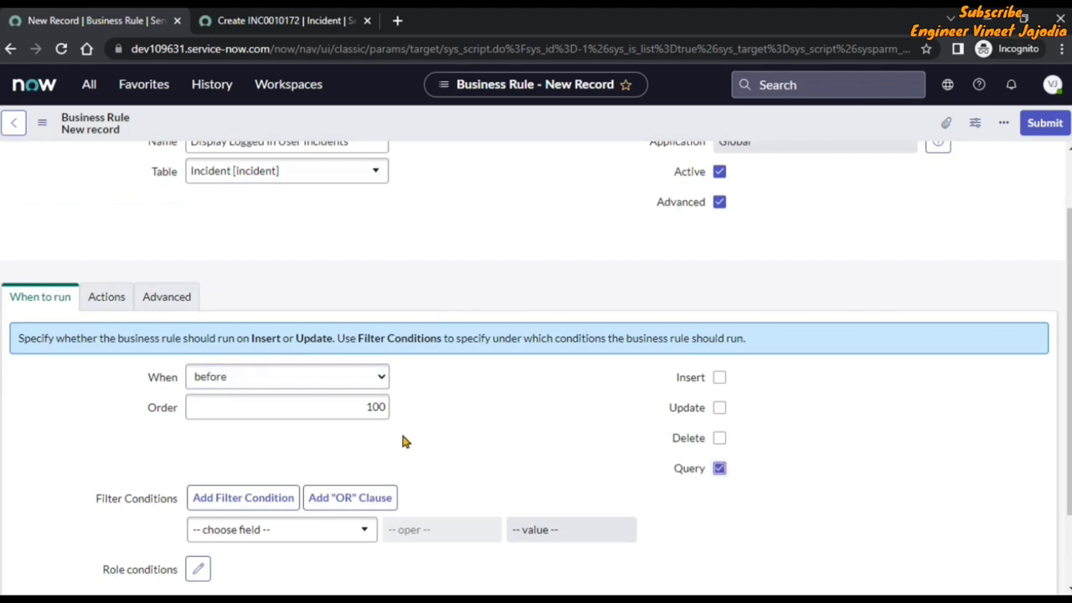
left_click(167, 298)
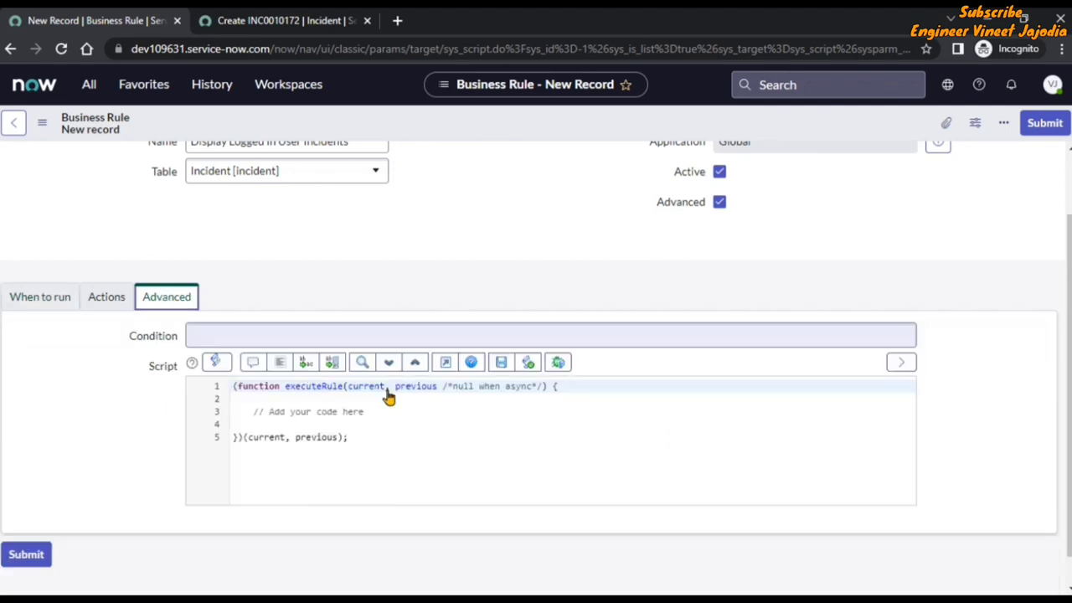
- In the full-screen editor at 150% zoom, add current.addQuery('caller_id',gs.getUserID()); as line 4
left_click(445, 364)
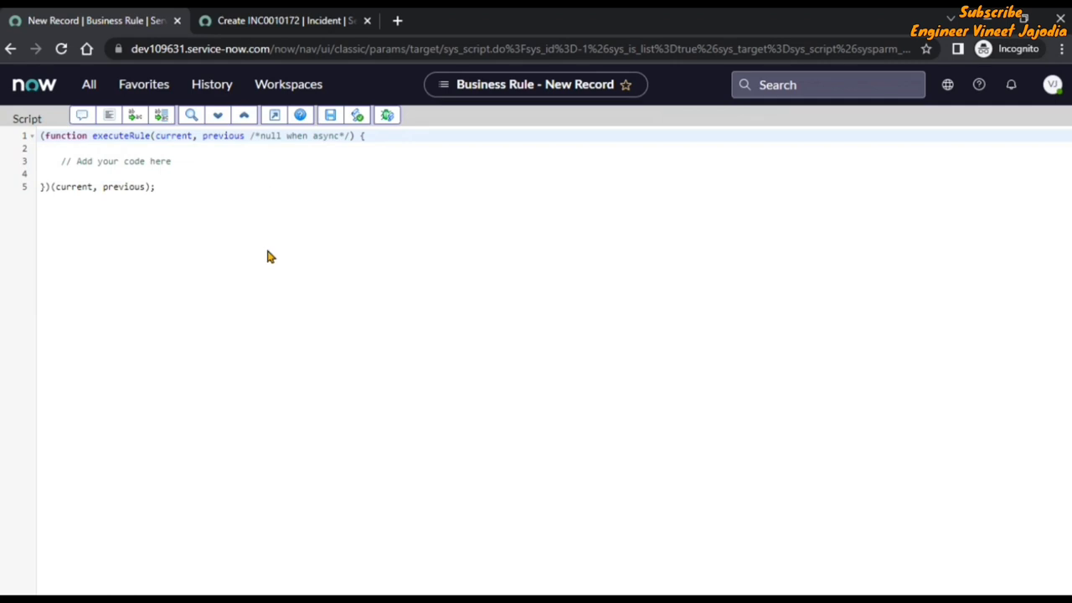
key("ctrl+plus")
key("ctrl+plus")
key("ctrl+plus")
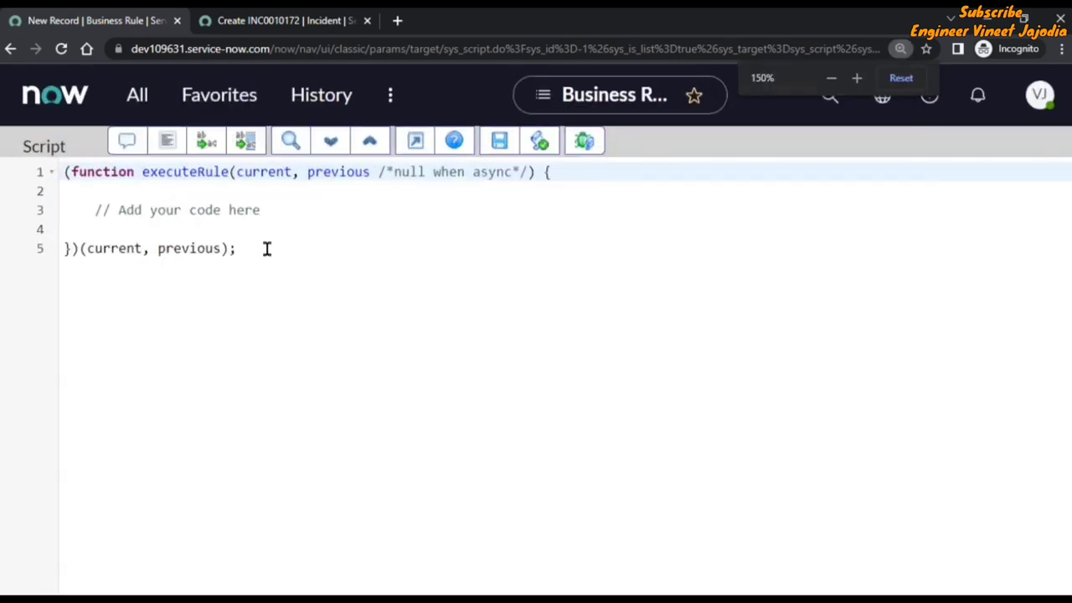
left_click(273, 208)
key("Return")
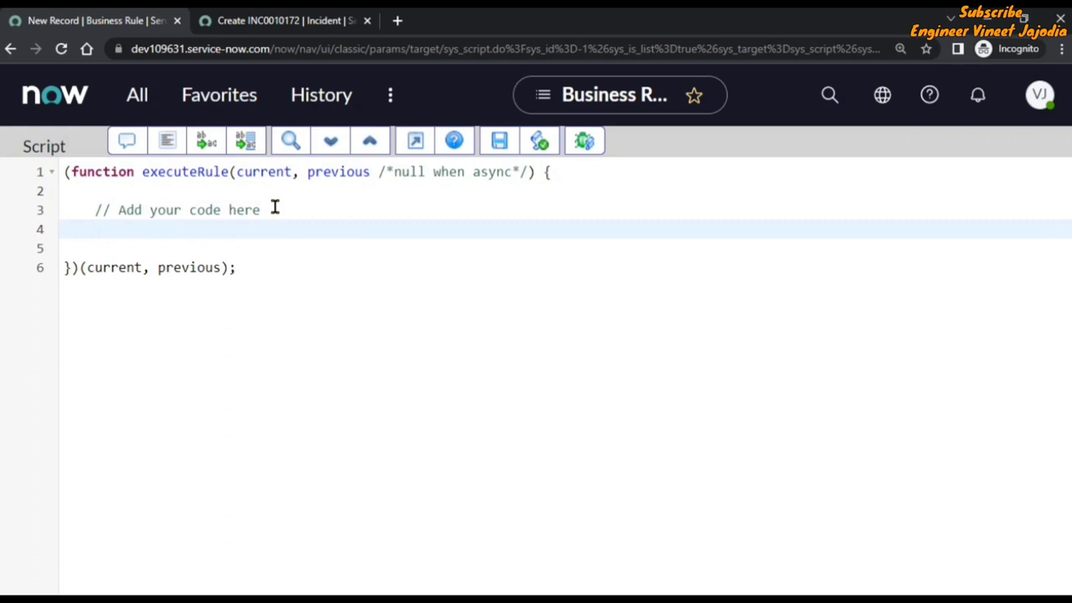
type("current.add")
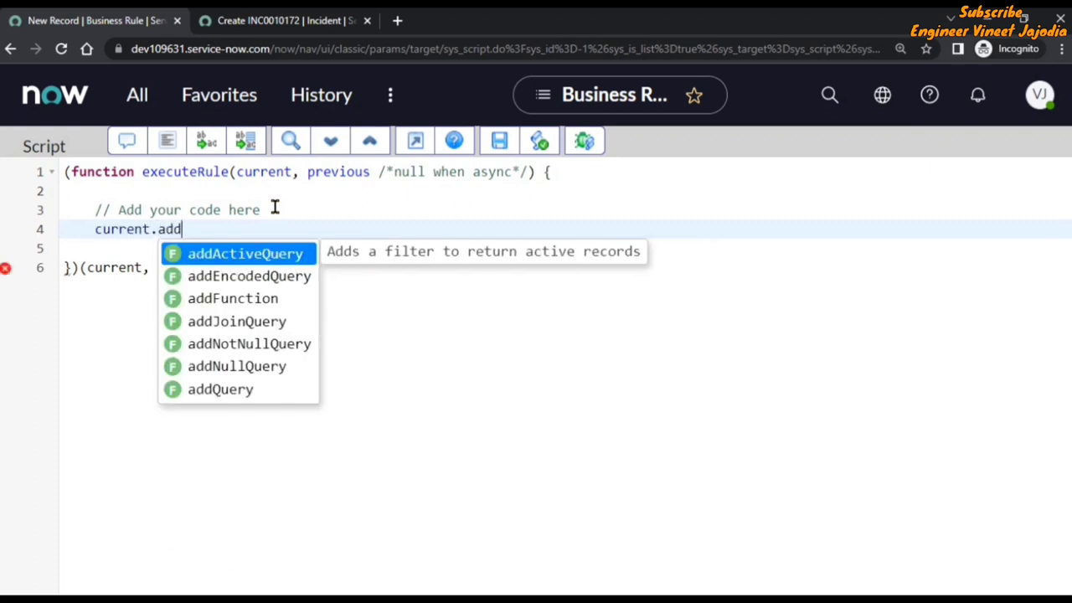
type("Query(")
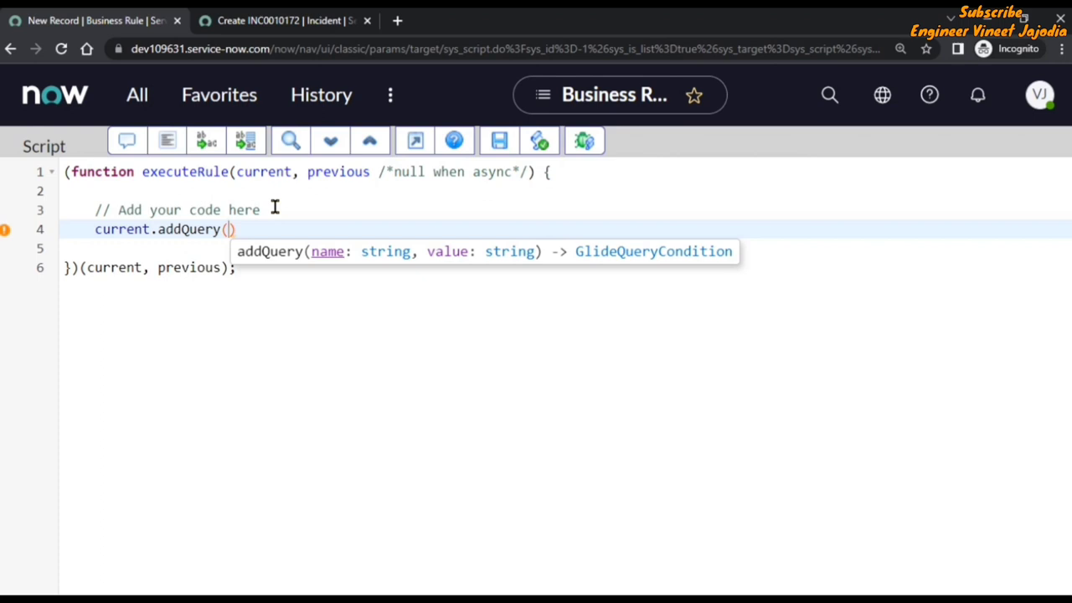
type("'caller")
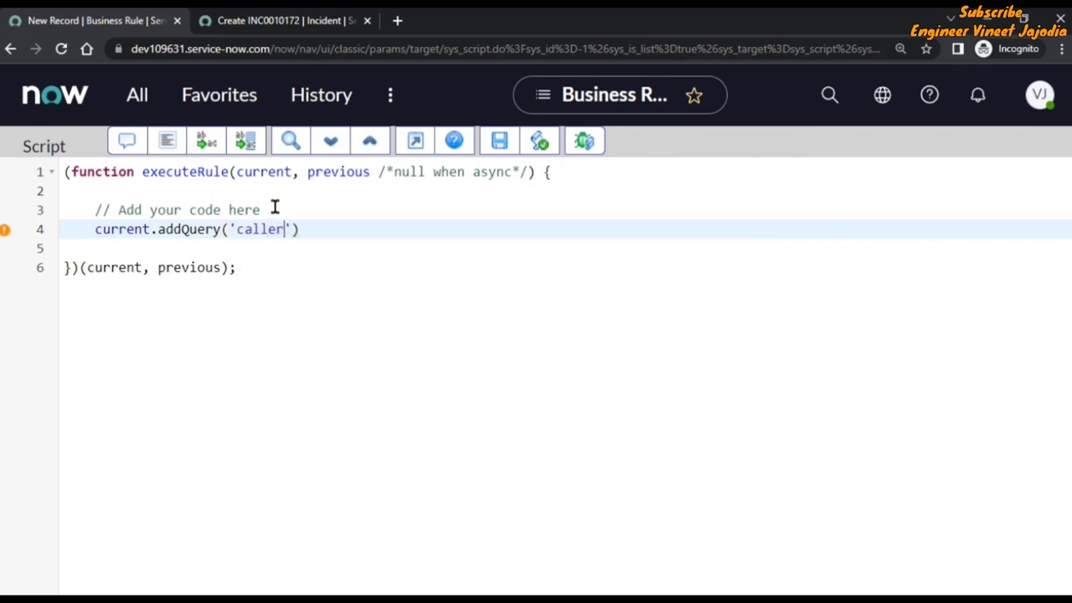
type("_id',gs.")
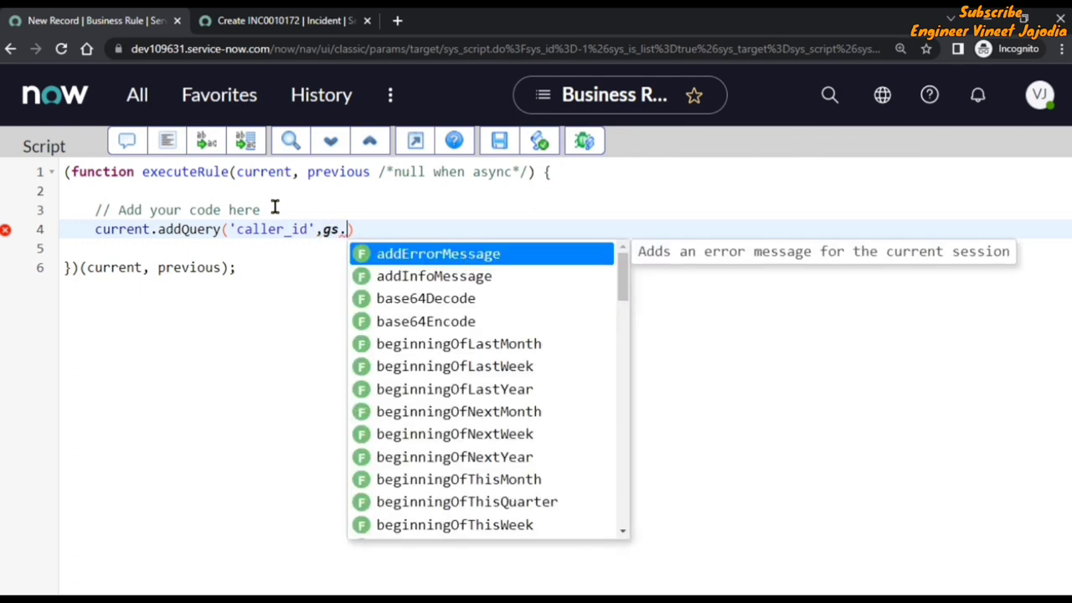
type("getUser")
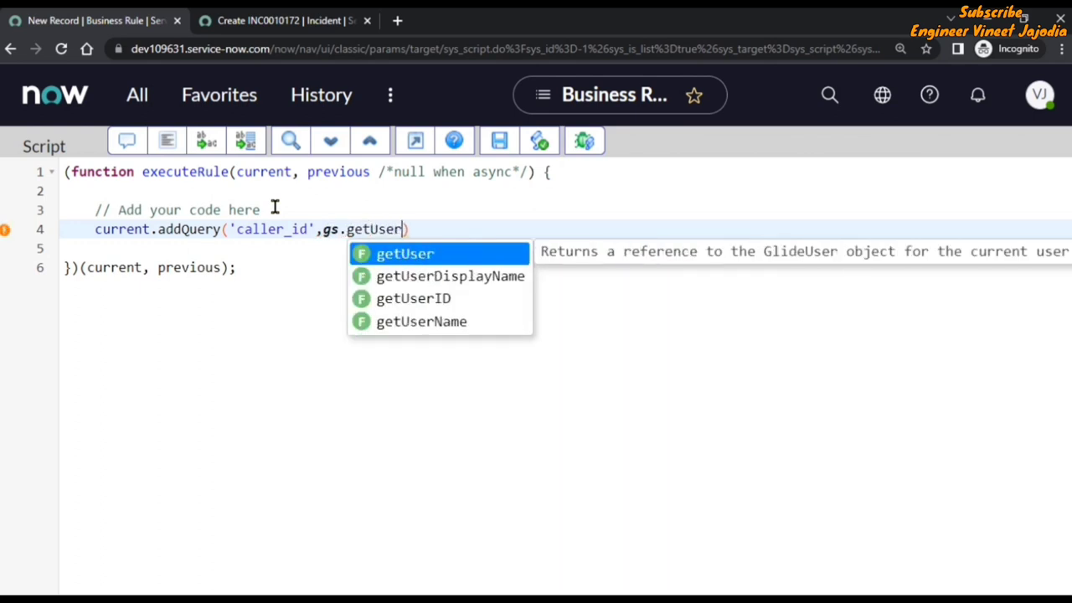
type("ID(")
left_click(469, 227)
type(";")
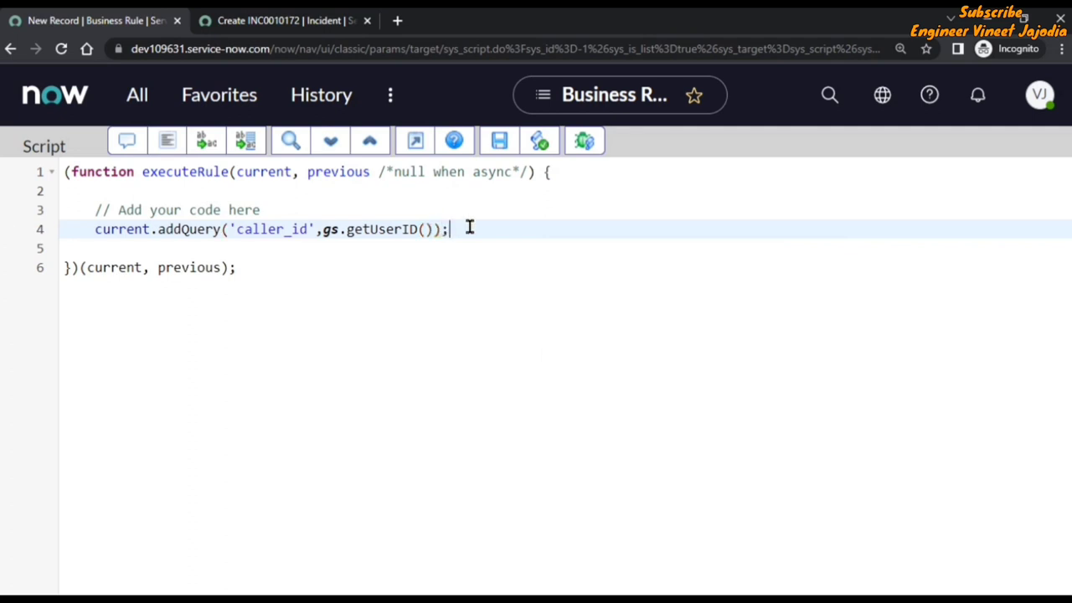
- Restore the normal form view at 100% zoom and save the business rule from the actions menu
left_click(417, 142)
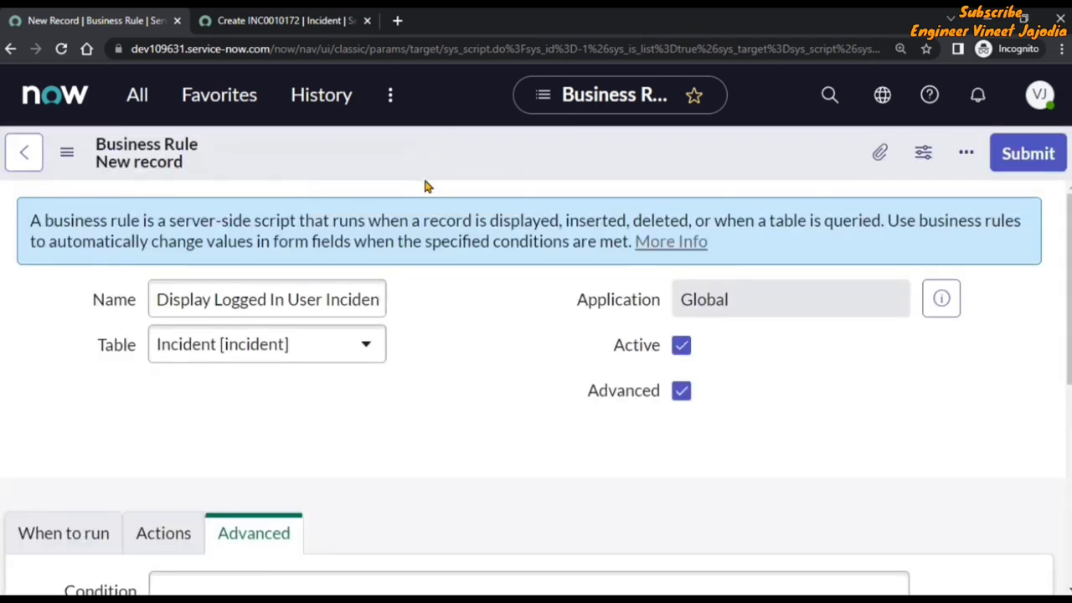
key("ctrl+minus")
key("ctrl+minus")
key("ctrl+minus")
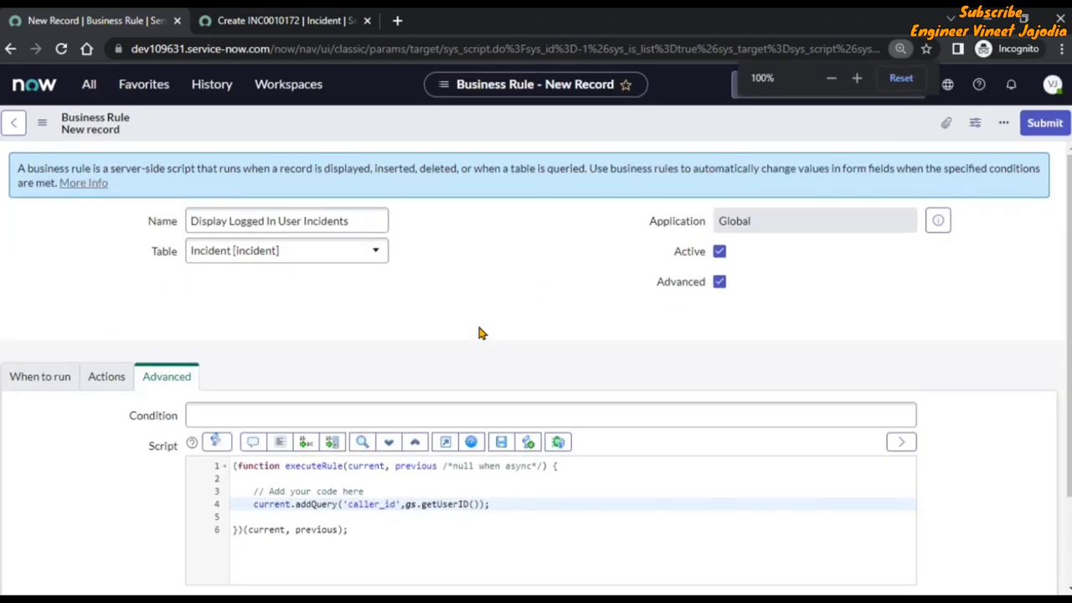
left_click_drag(254, 504, 489, 504)
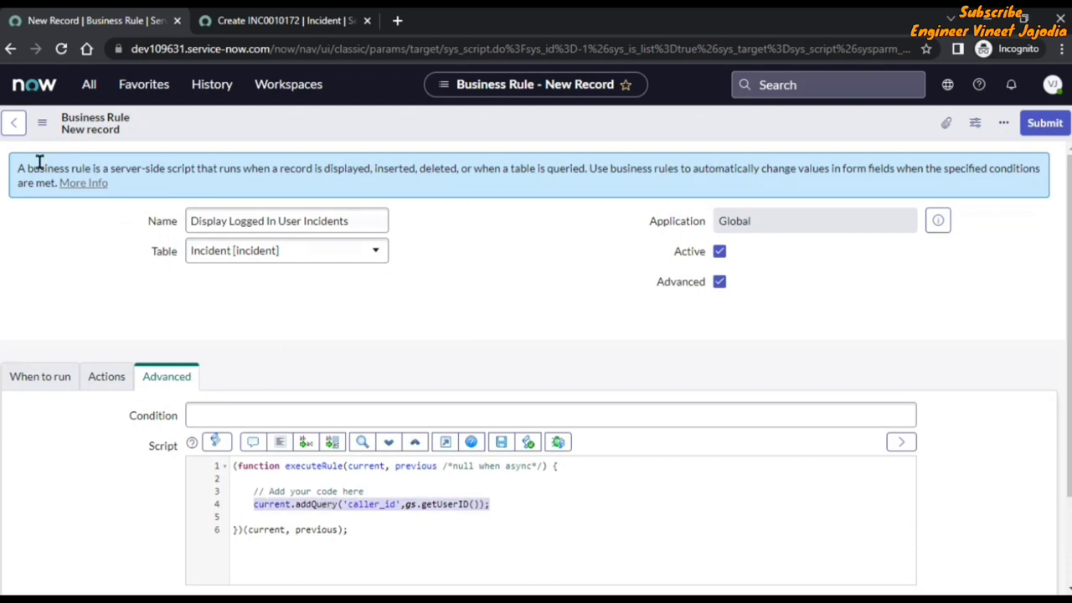
left_click(40, 126)
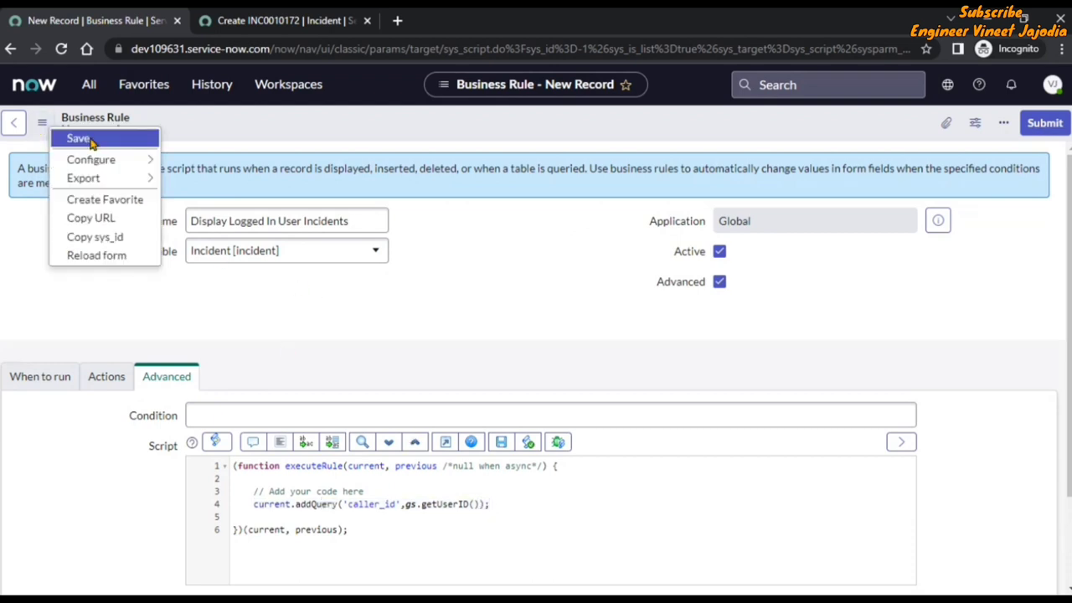
key("Return")
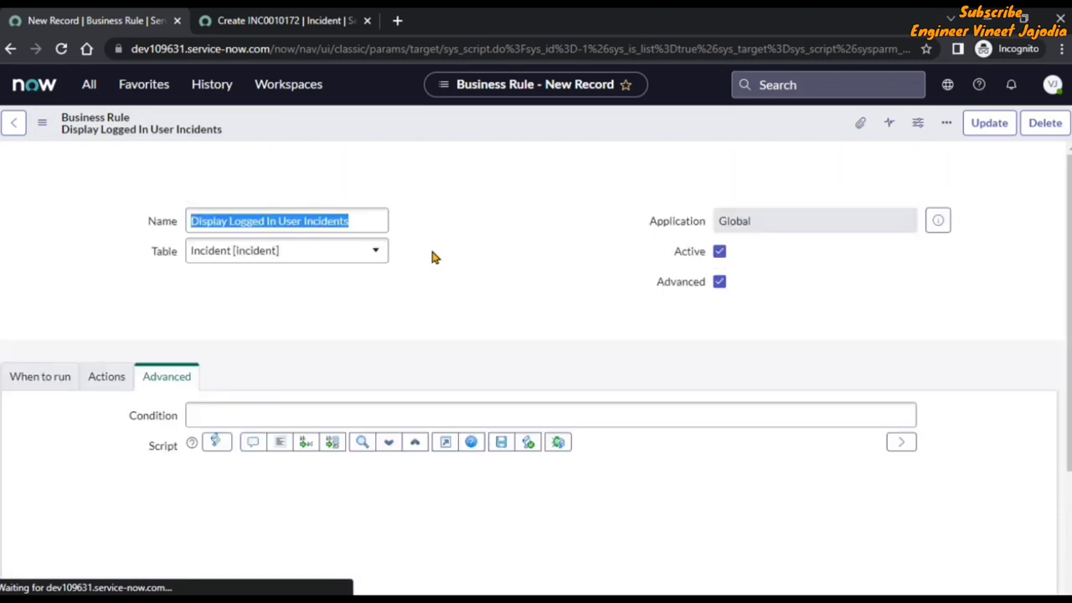
left_click(474, 287)
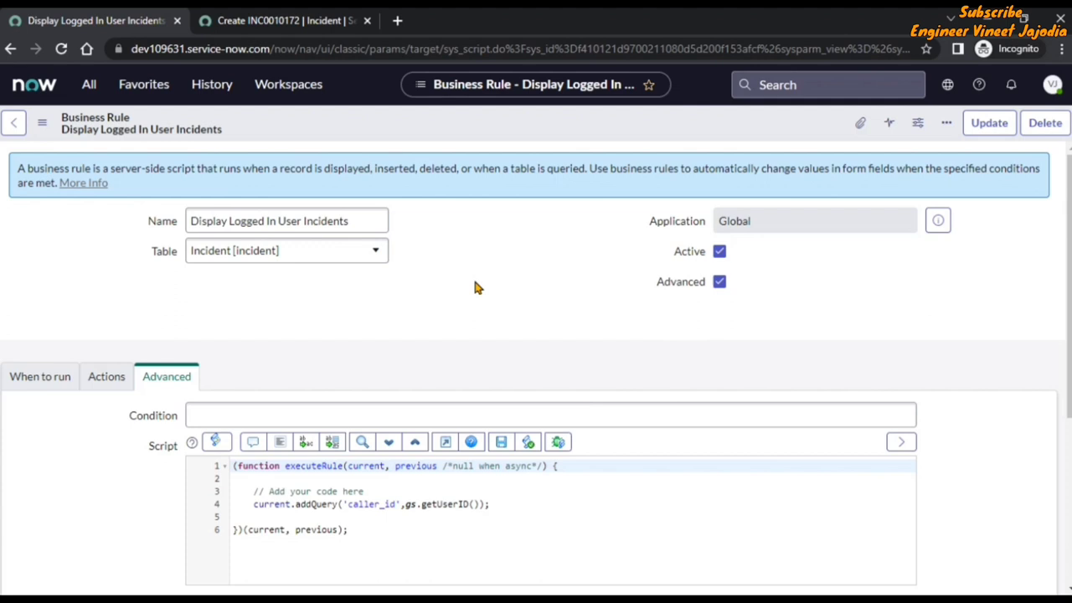
- Open the incident list via incident.LIST in a new tab, then return to the rule's tab
left_click(89, 84)
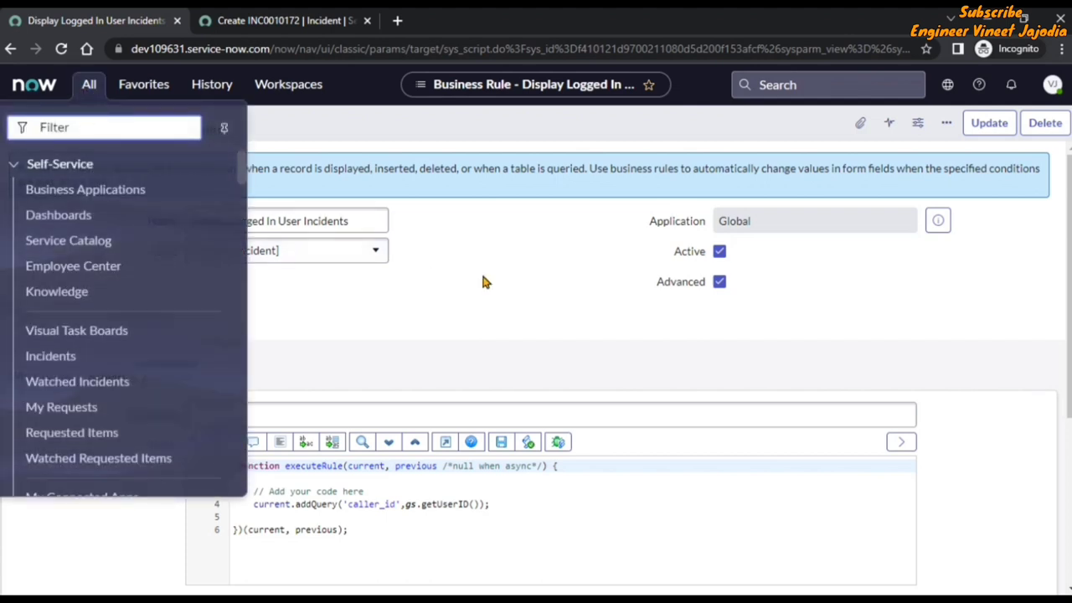
type("in")
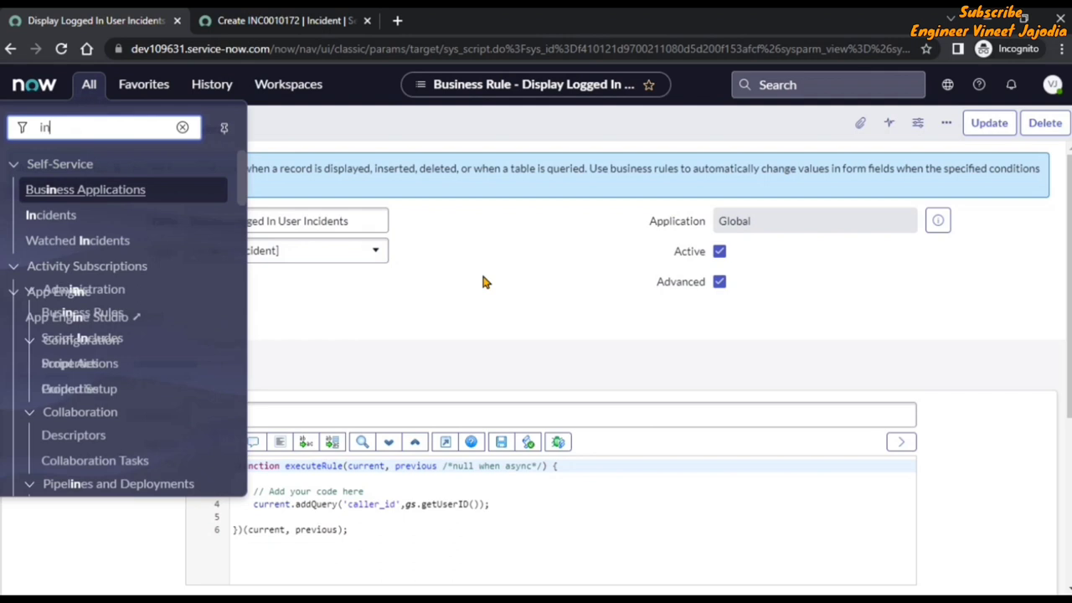
type("cident.LIST")
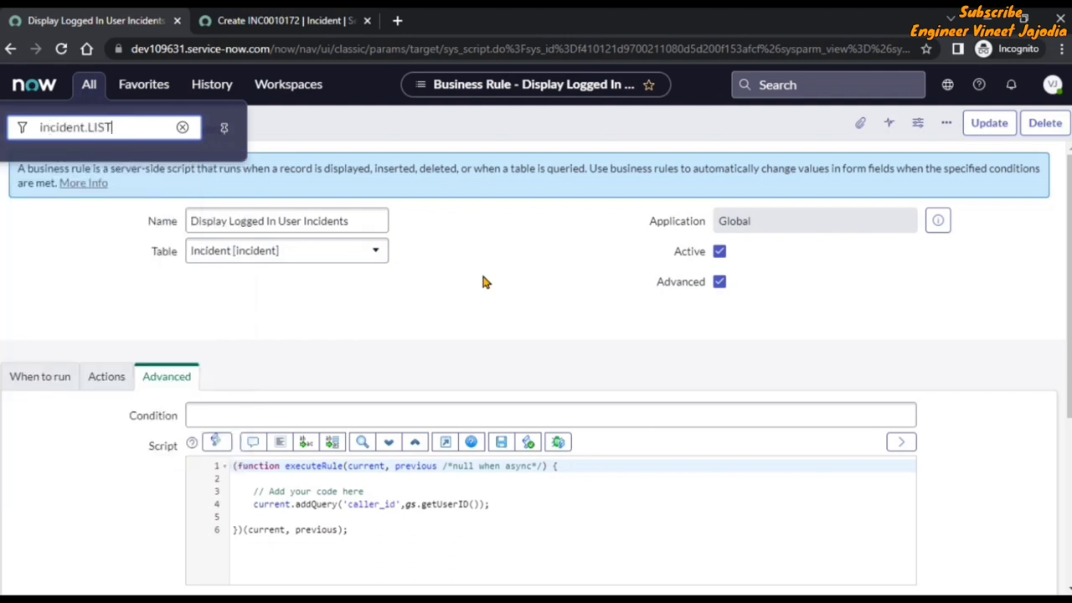
key("Return")
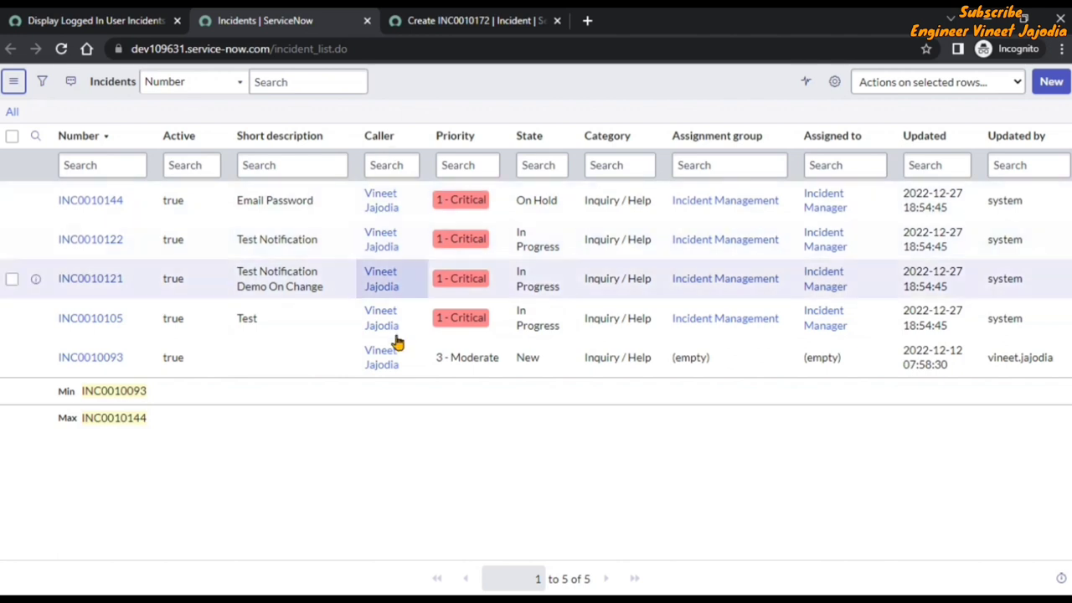
key("ctrl+shift+Tab")
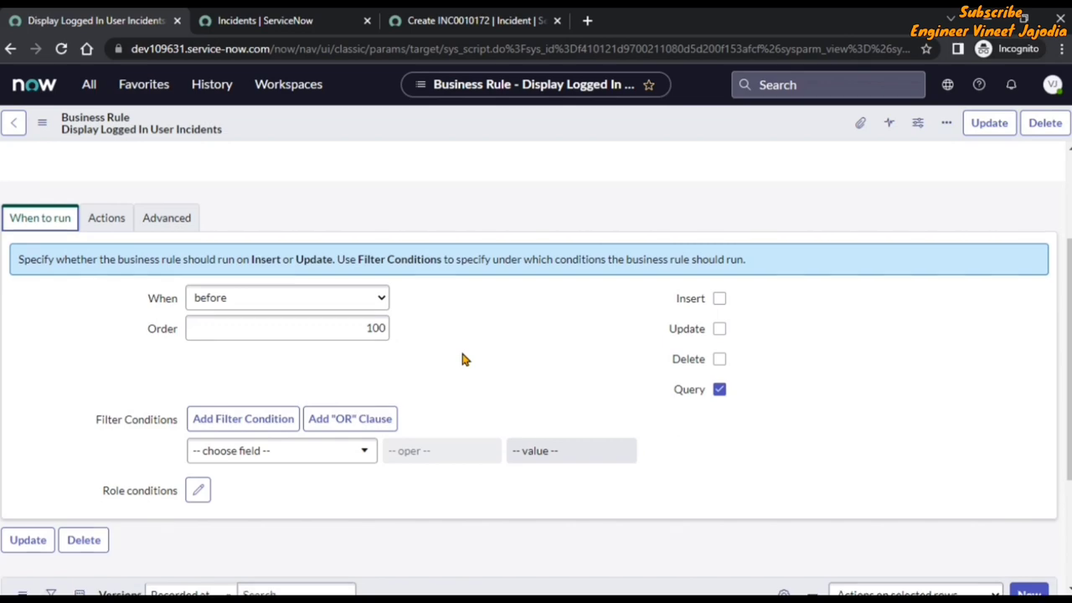
scroll(462, 356, "up", 2)
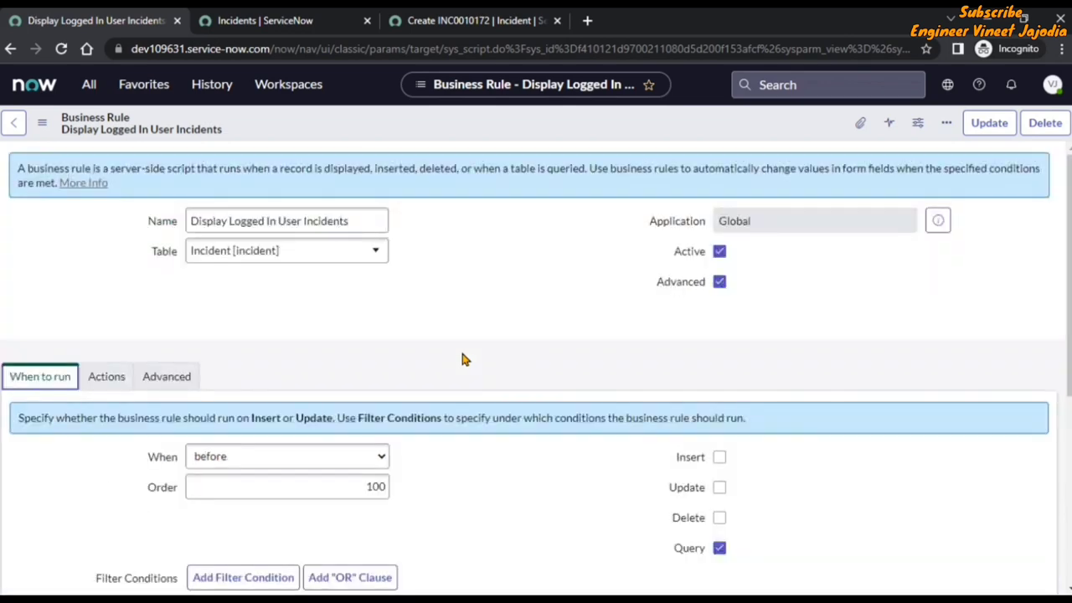